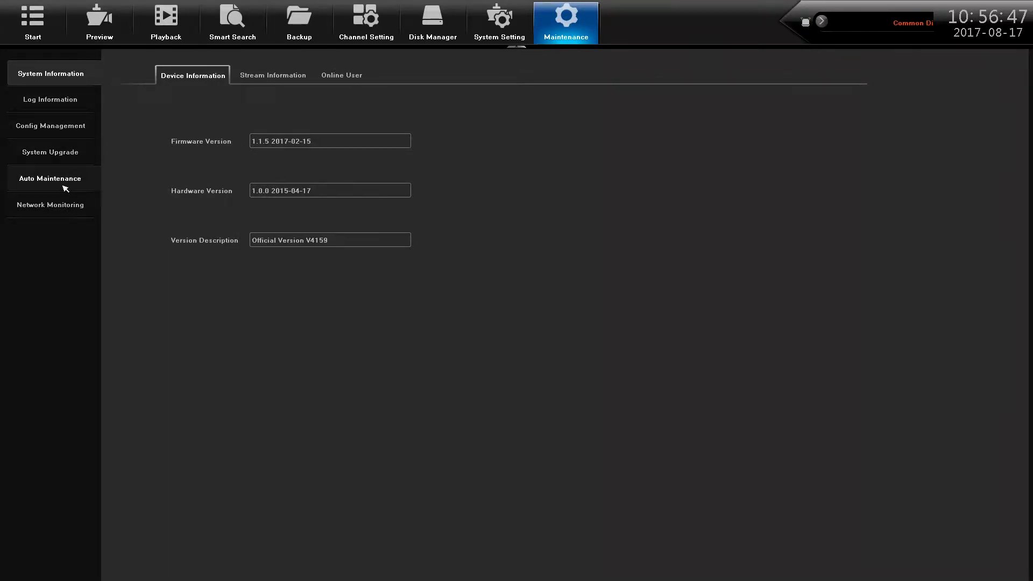
left_click(62, 103)
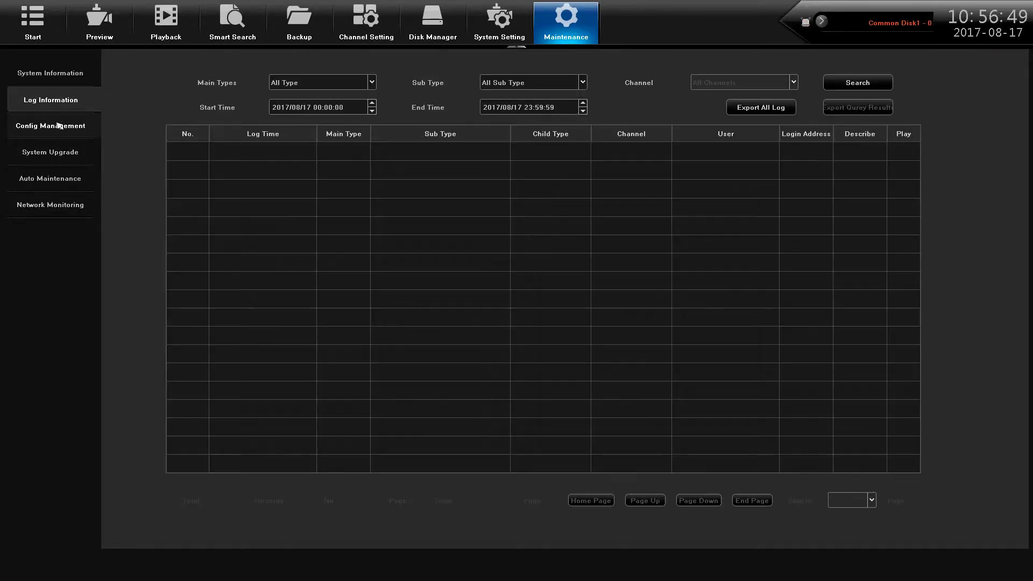
left_click(59, 126)
left_click(63, 153)
left_click(63, 178)
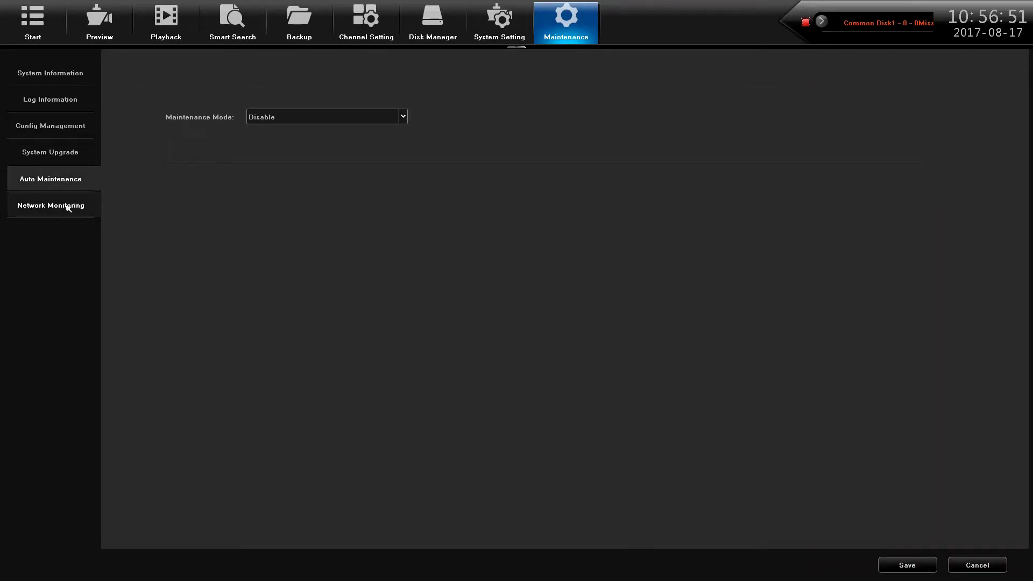
left_click(68, 208)
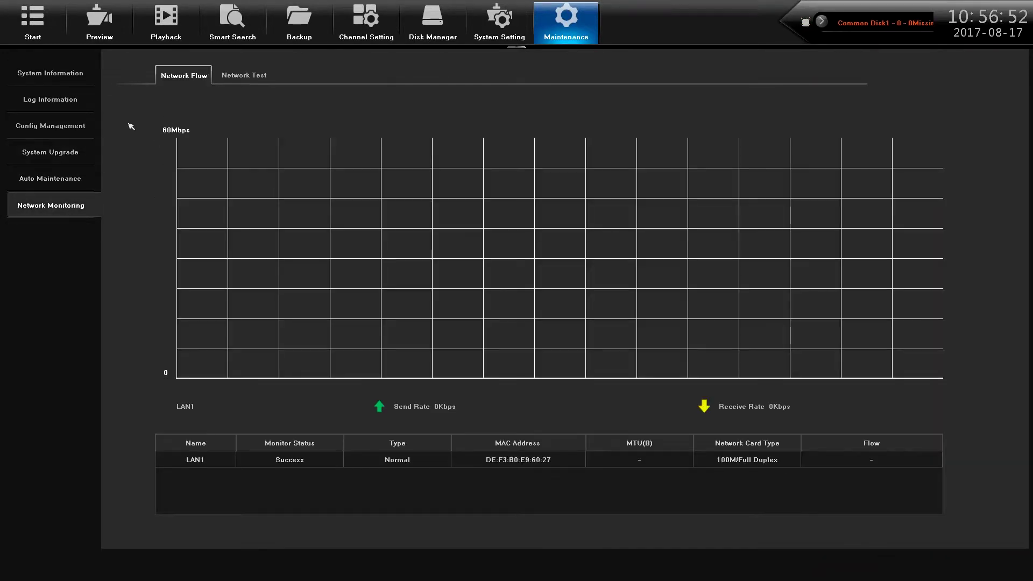
Step: Open user management in the system settings and examine the admin and default accounts
left_click(495, 38)
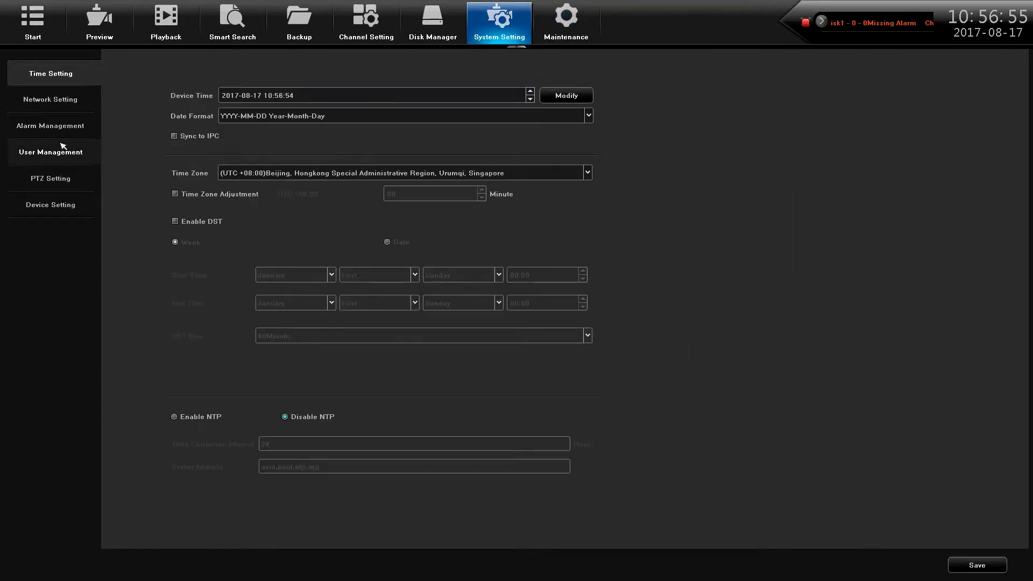
left_click(63, 149)
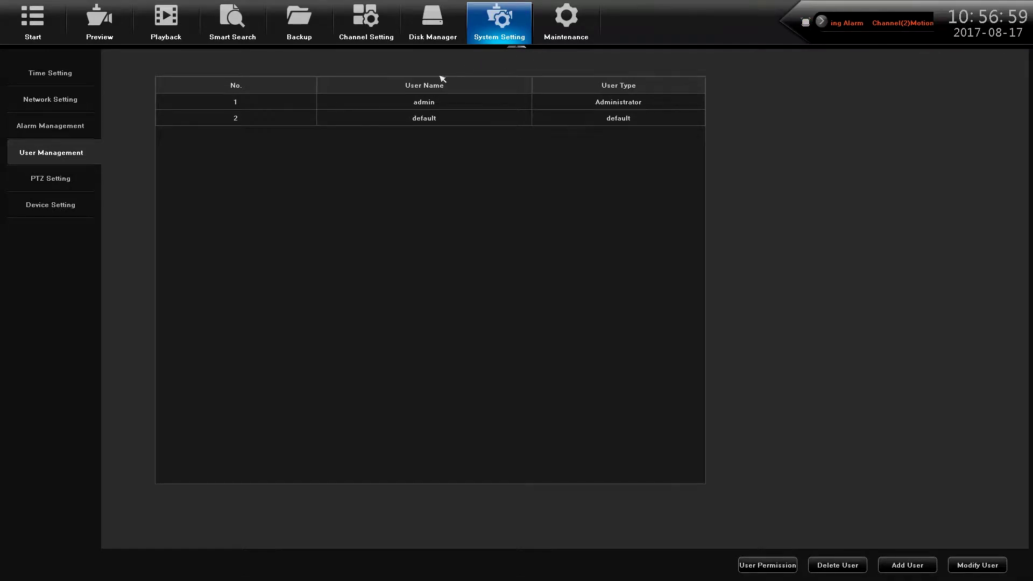
left_click(425, 103)
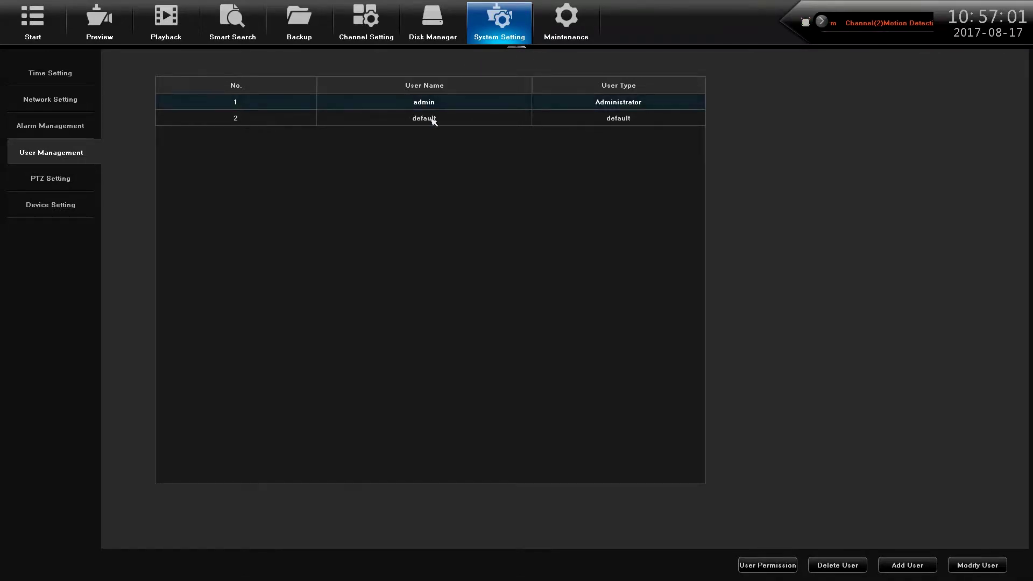
left_click(431, 119)
left_click(428, 106)
left_click(431, 120)
left_click(433, 106)
left_click(430, 118)
left_click(430, 105)
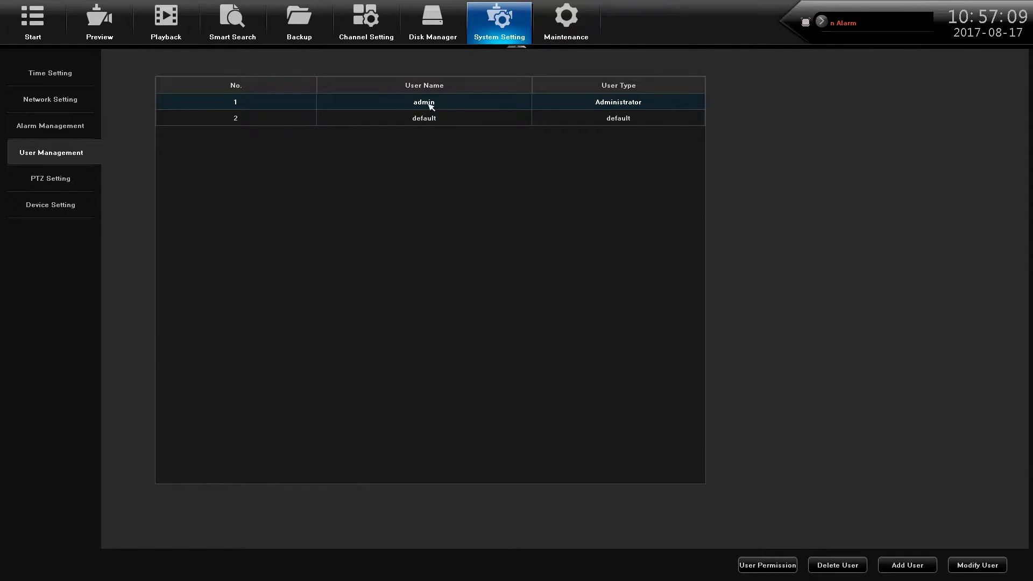
Step: Open the default account's permissions and remove its Preview permission for channels 5, 6, 7 and 8
left_click(431, 118)
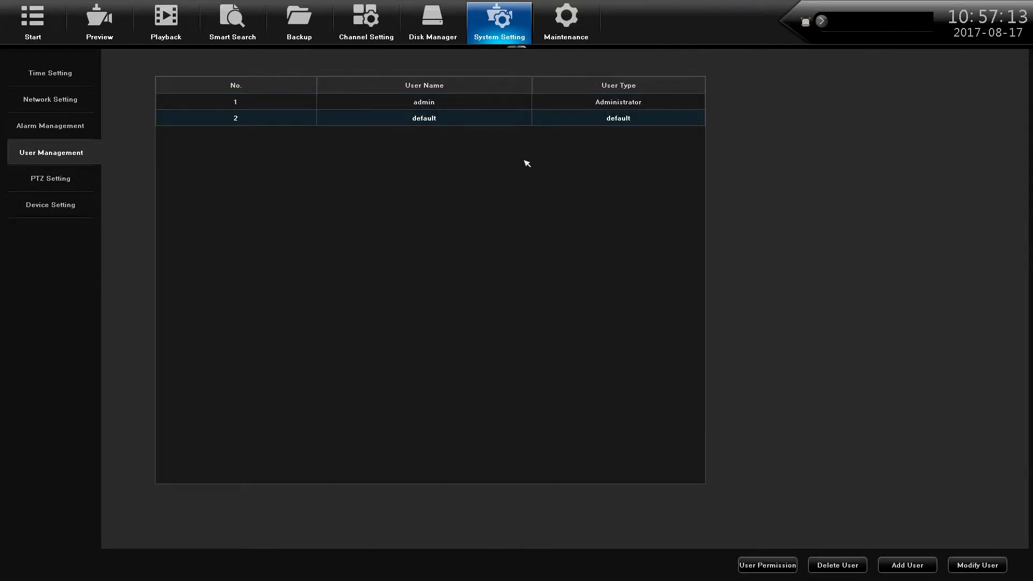
left_click(770, 566)
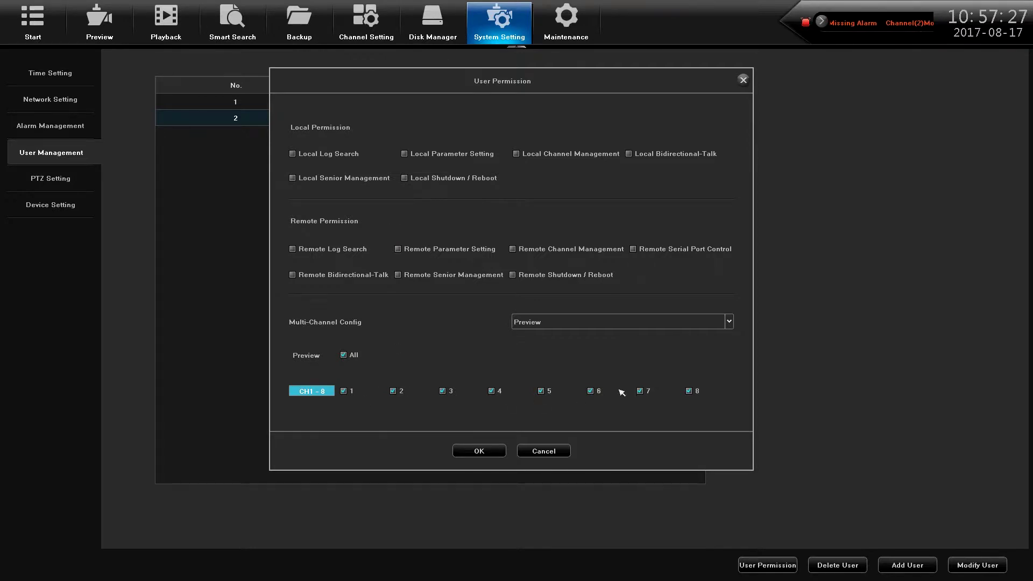
left_click(689, 392)
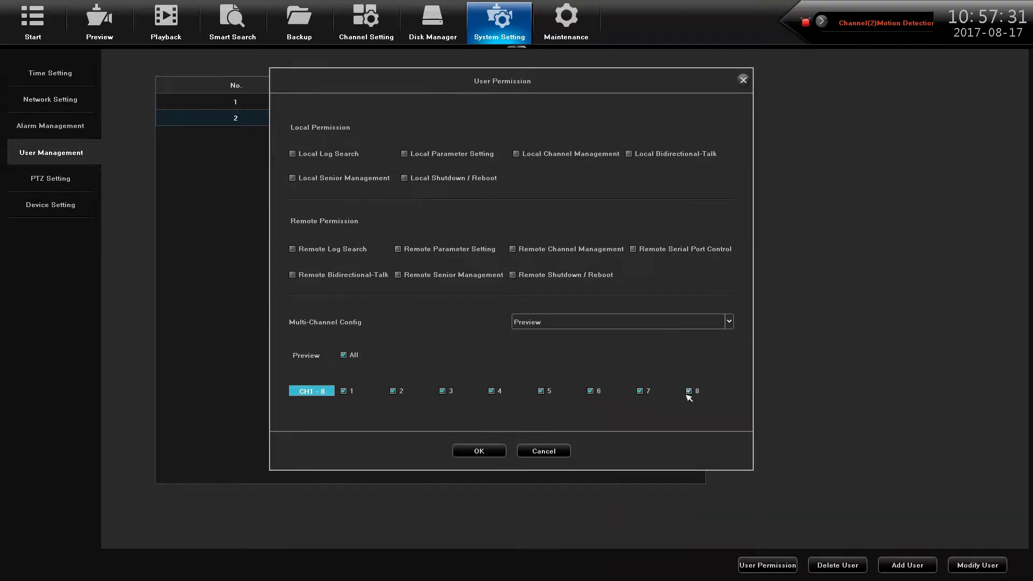
left_click(640, 391)
left_click(591, 391)
left_click(540, 392)
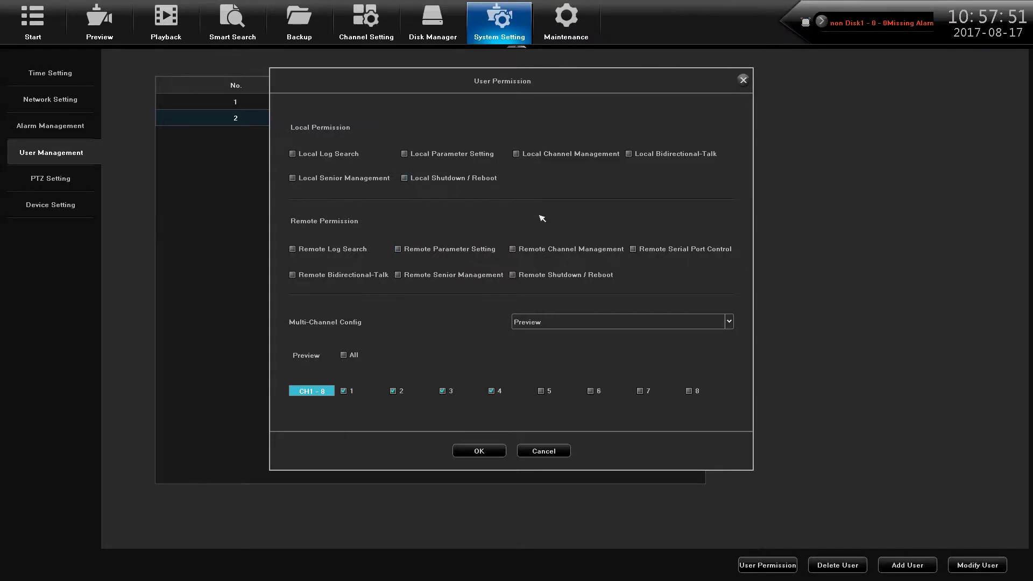
Step: View the default account's Local Backup channel permissions and the other multi-channel permission types, discarding the permission changes
left_click(618, 324)
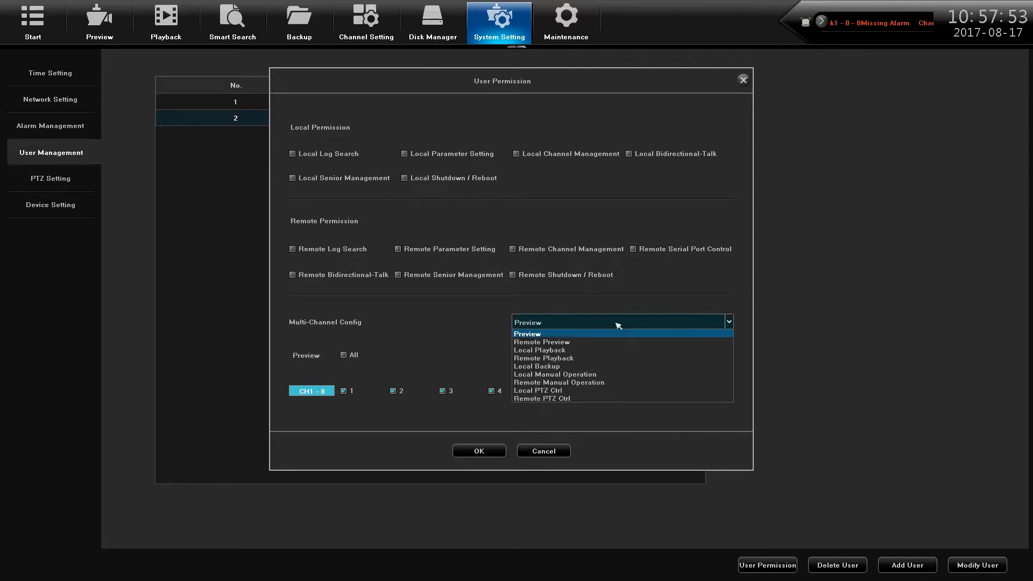
left_click(575, 371)
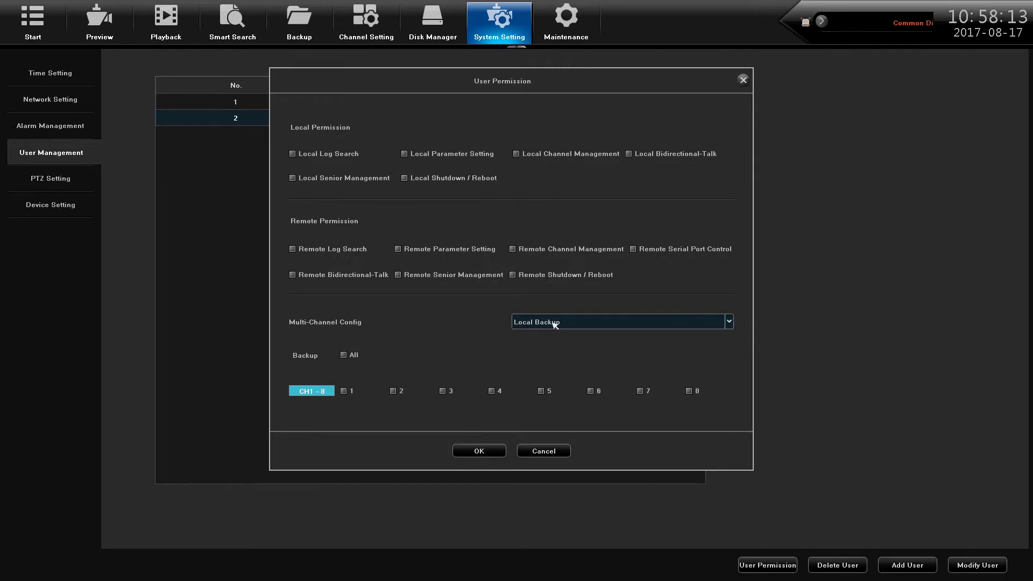
left_click(554, 322)
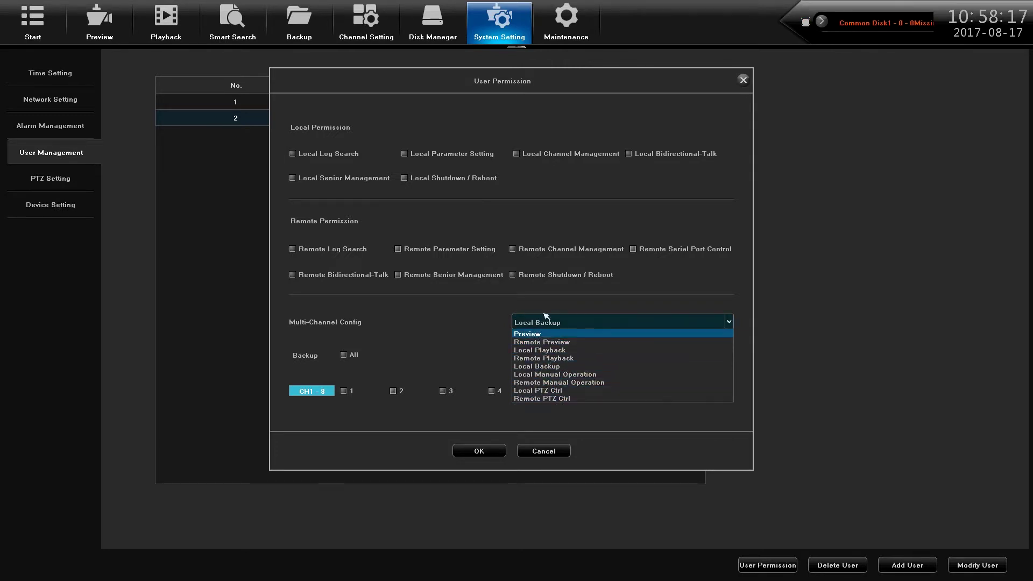
left_click(549, 290)
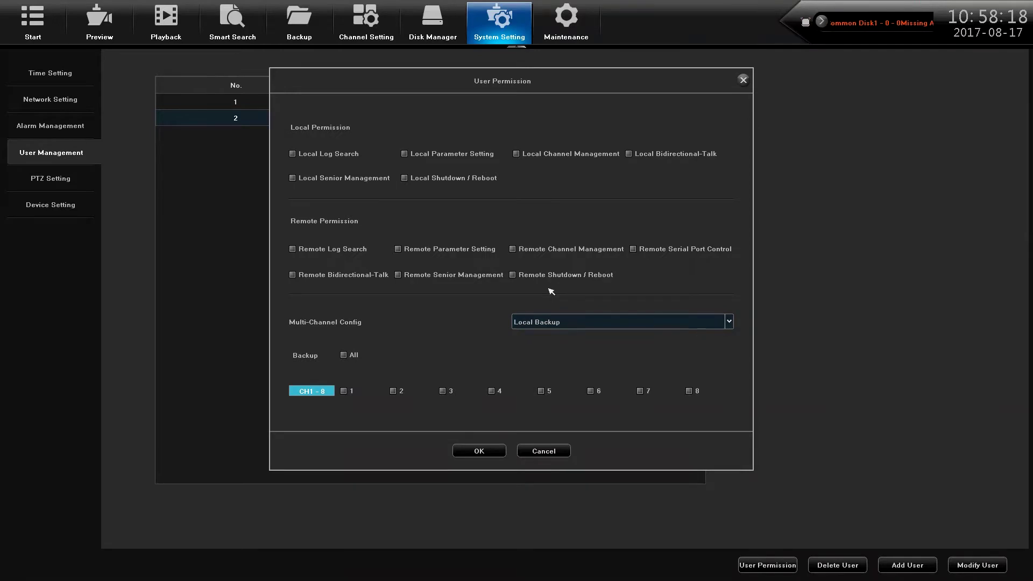
left_click(543, 450)
Step: Open the default account for modification, examine the available user types, and cancel without changes
left_click(471, 104)
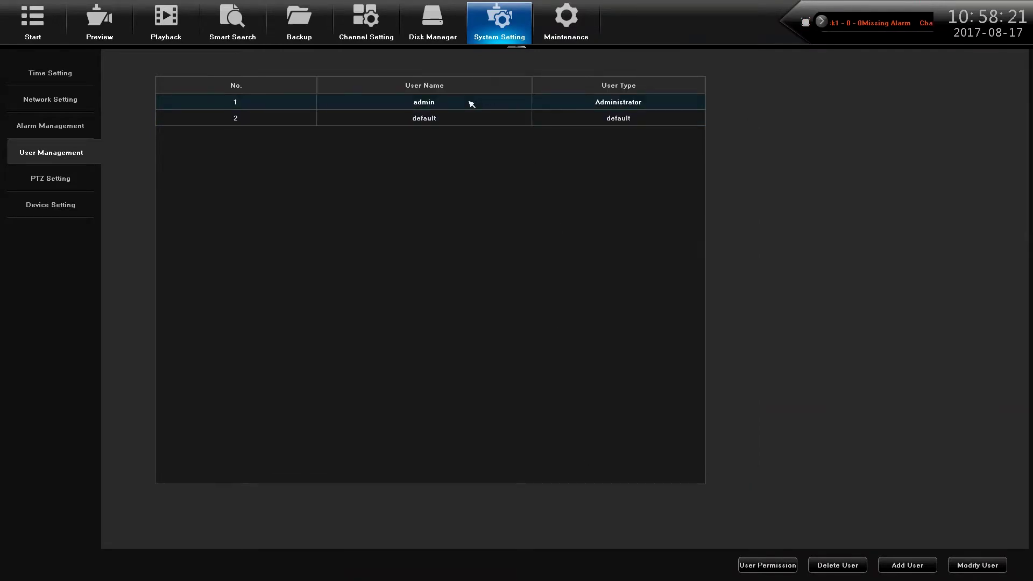
left_click(456, 119)
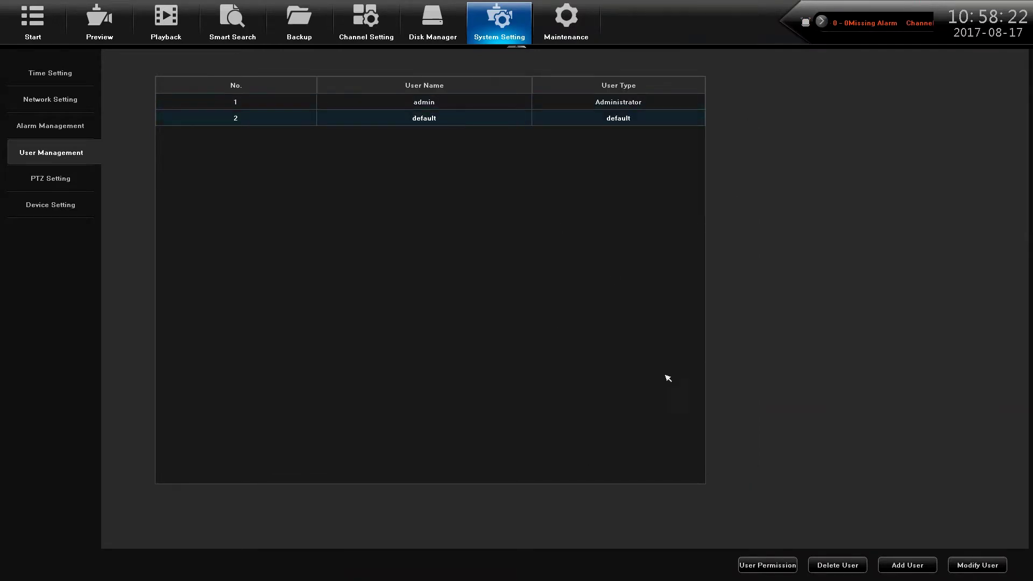
left_click(964, 566)
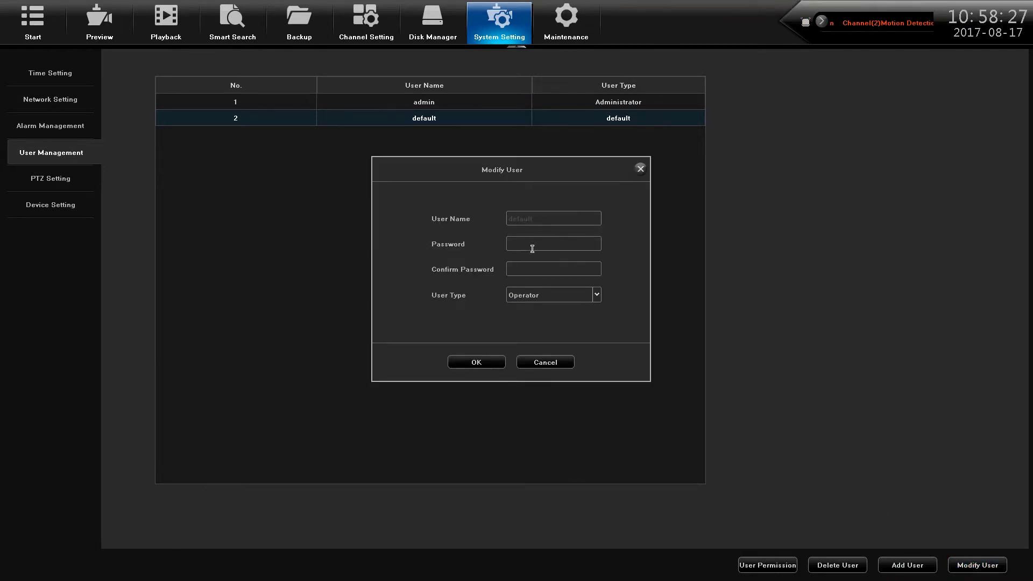
left_click(564, 294)
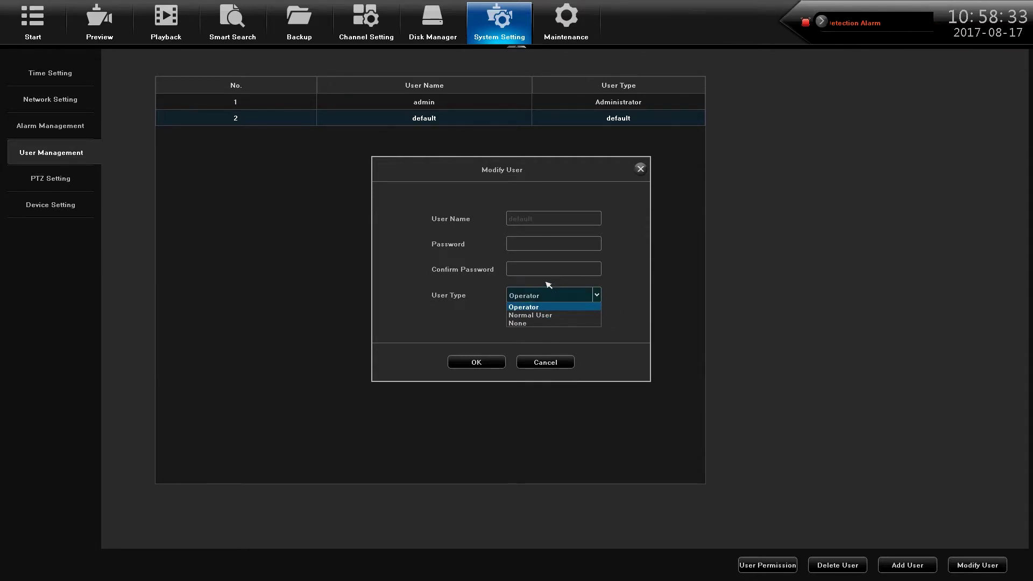
left_click(549, 284)
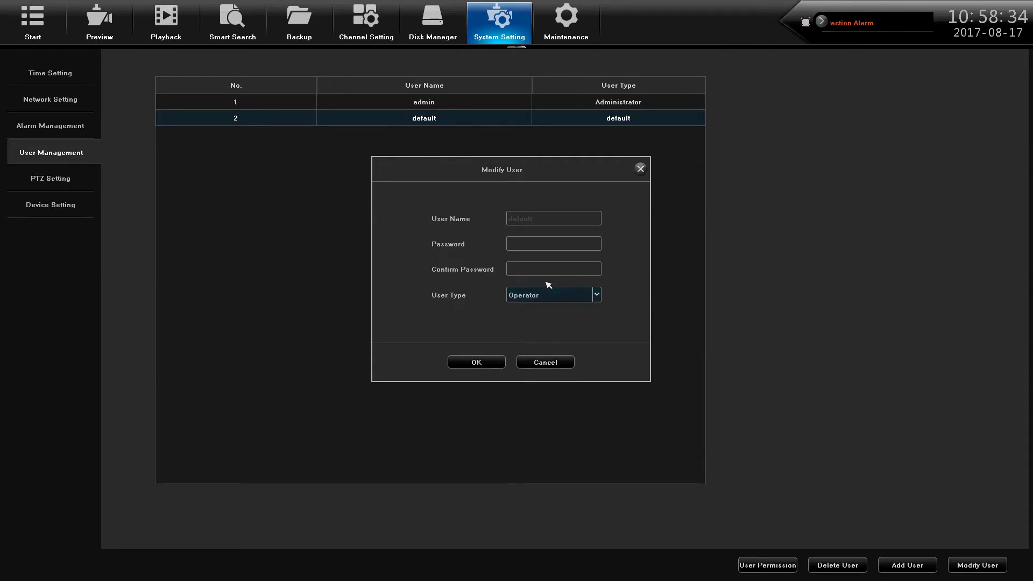
left_click(552, 365)
Step: Open the admin account for modification
left_click(468, 104)
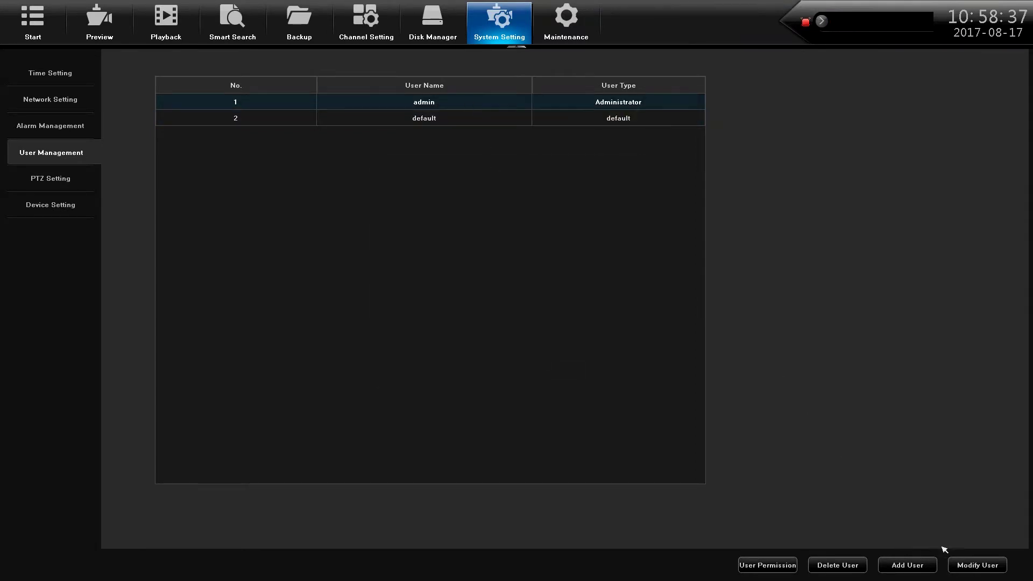
left_click(971, 564)
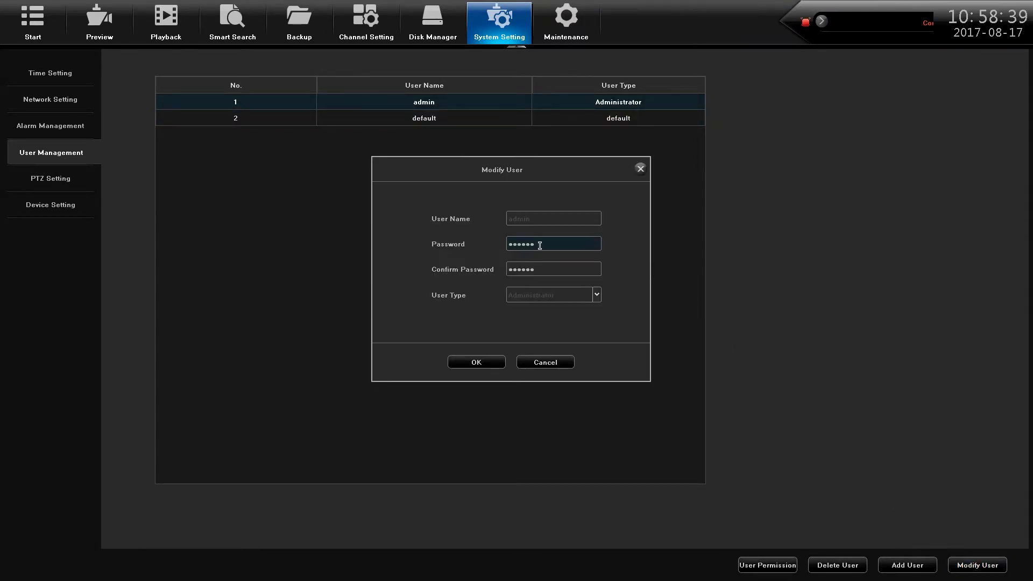